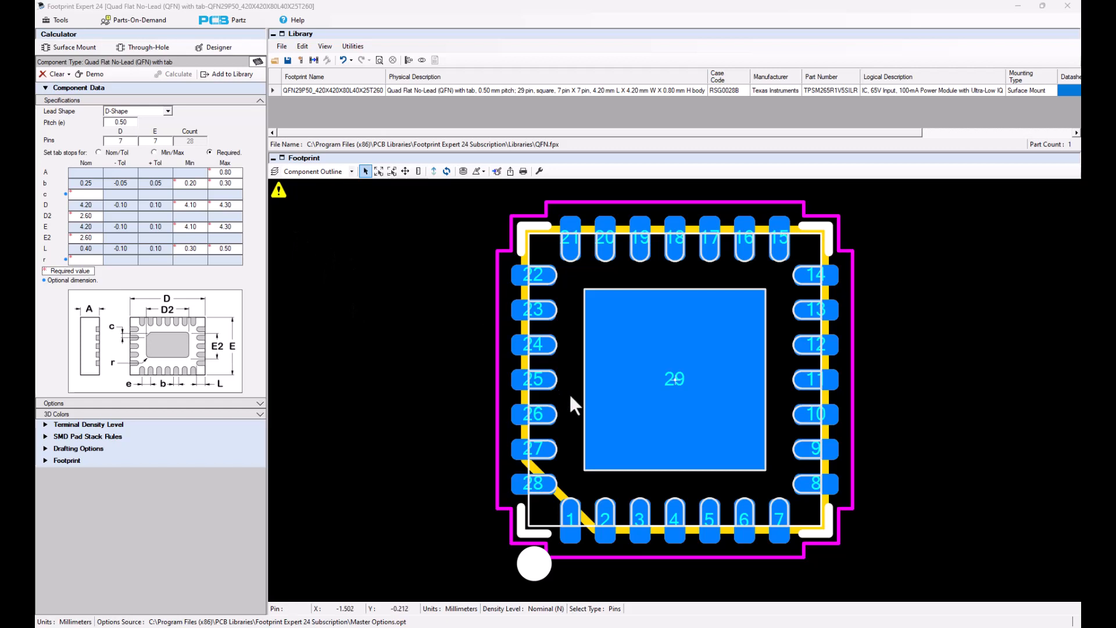
- Read the warning attached to the QFN footprint and dismiss it
left_click(279, 194)
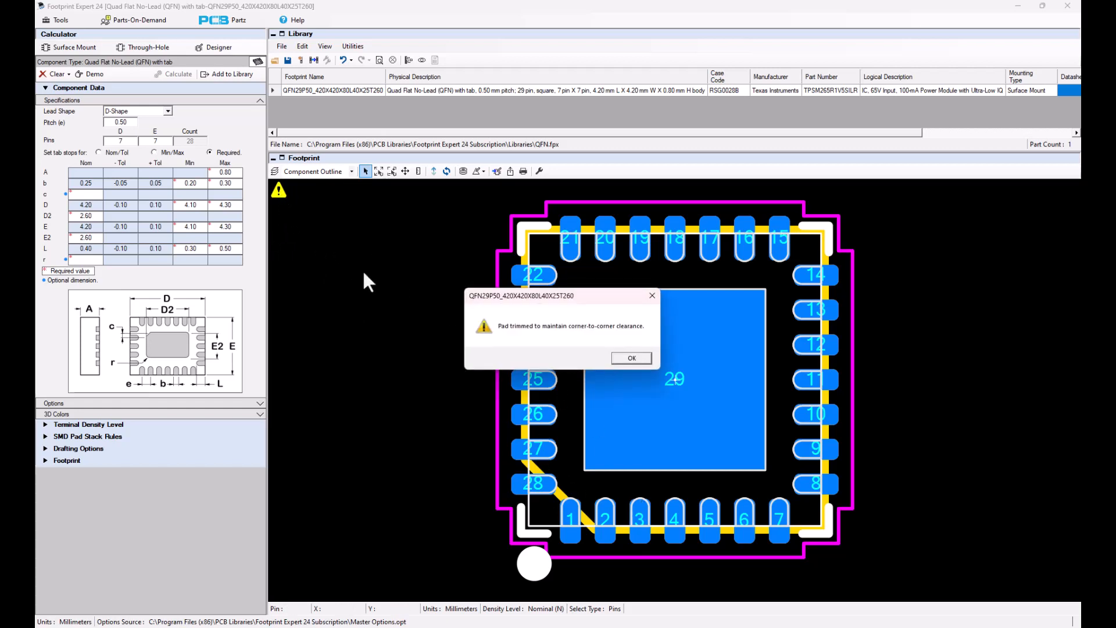
left_click_drag(488, 294, 338, 234)
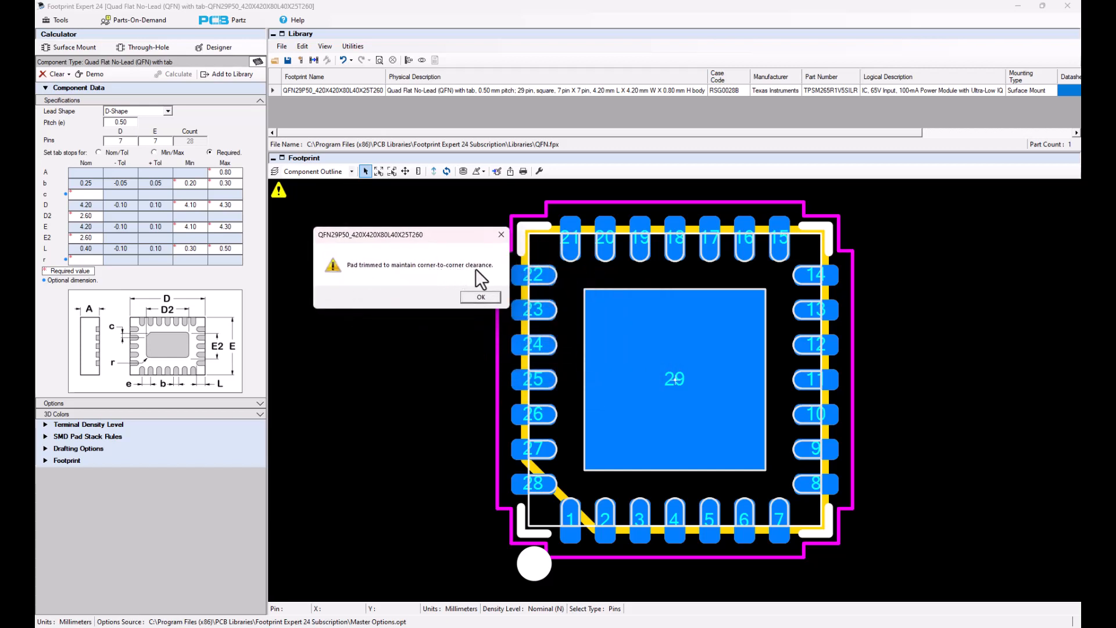
left_click(480, 297)
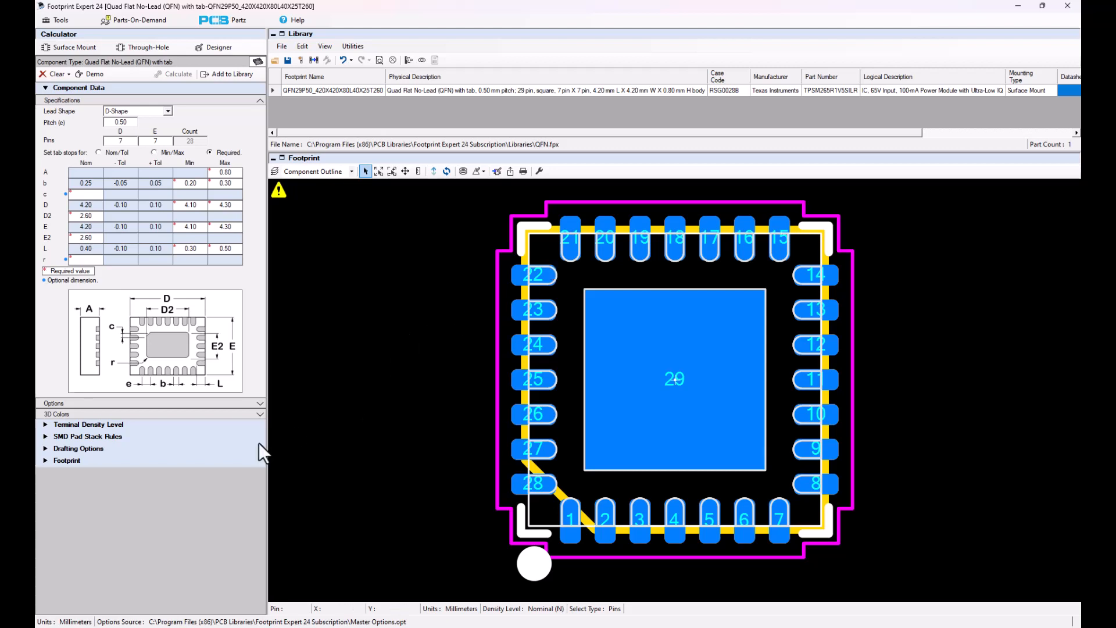
- Set the minimum pad-to-pad spacing in the SMD pad stack rules to 0 and recalculate the footprint
left_click(155, 439)
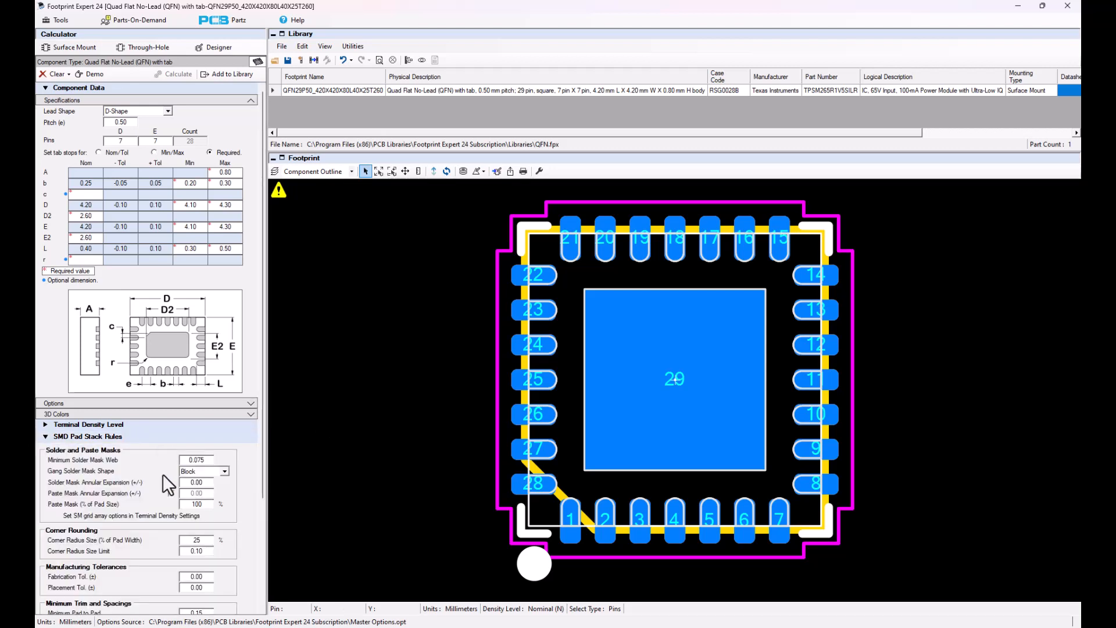
scroll(163, 473, "down", 2)
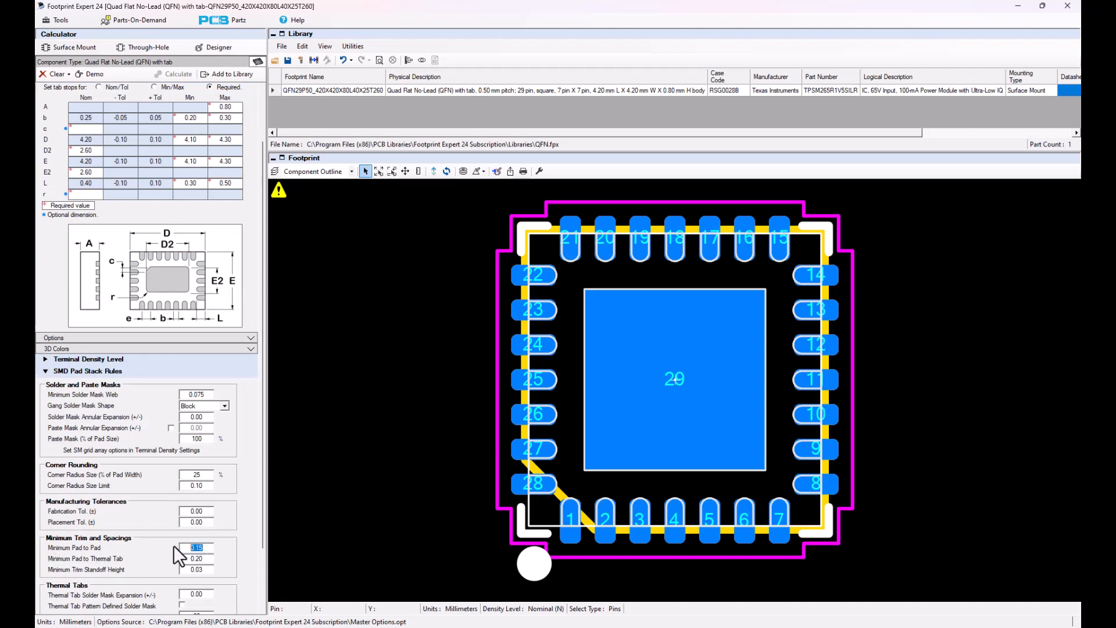
type("0")
scroll(176, 545, "down", 2)
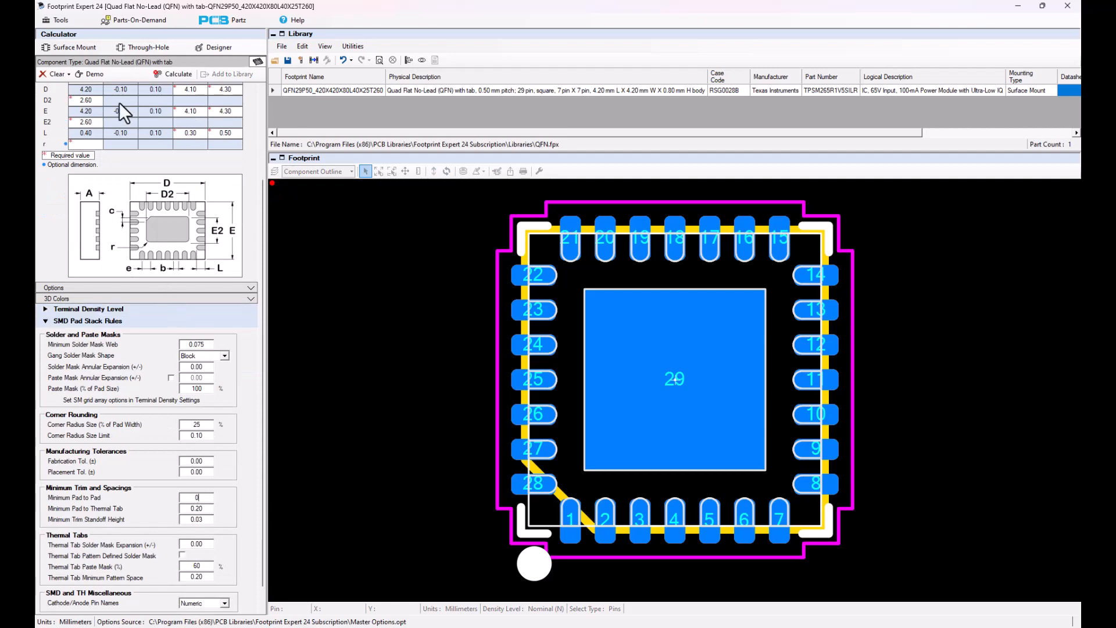
left_click(181, 77)
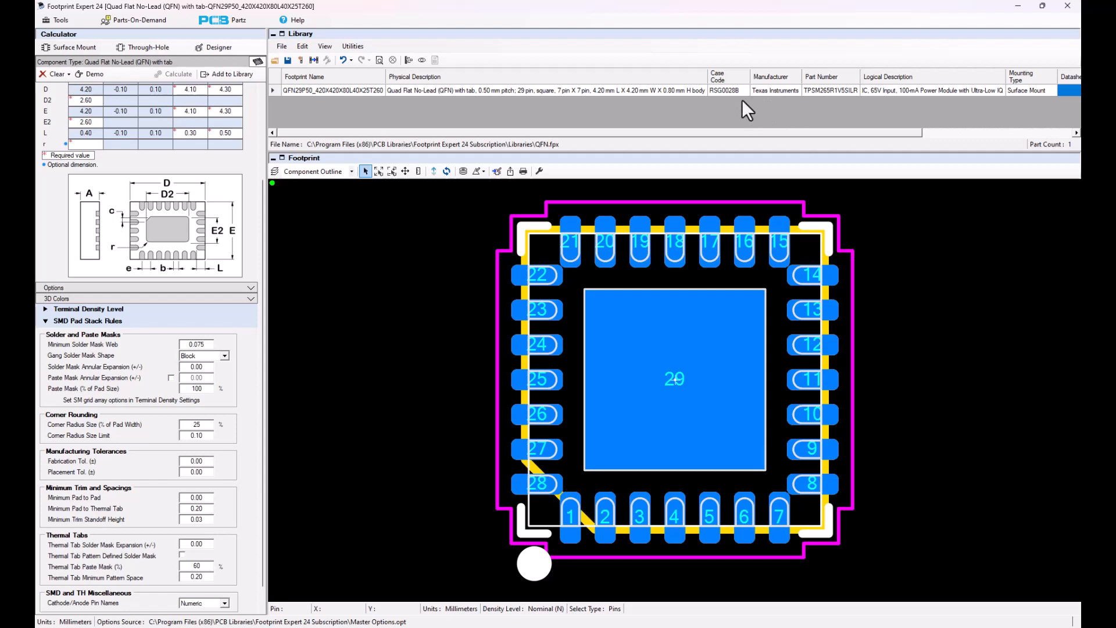
- Move the part into the Footprint Designer and use case code RSG0028B for the footprint name
left_click(495, 170)
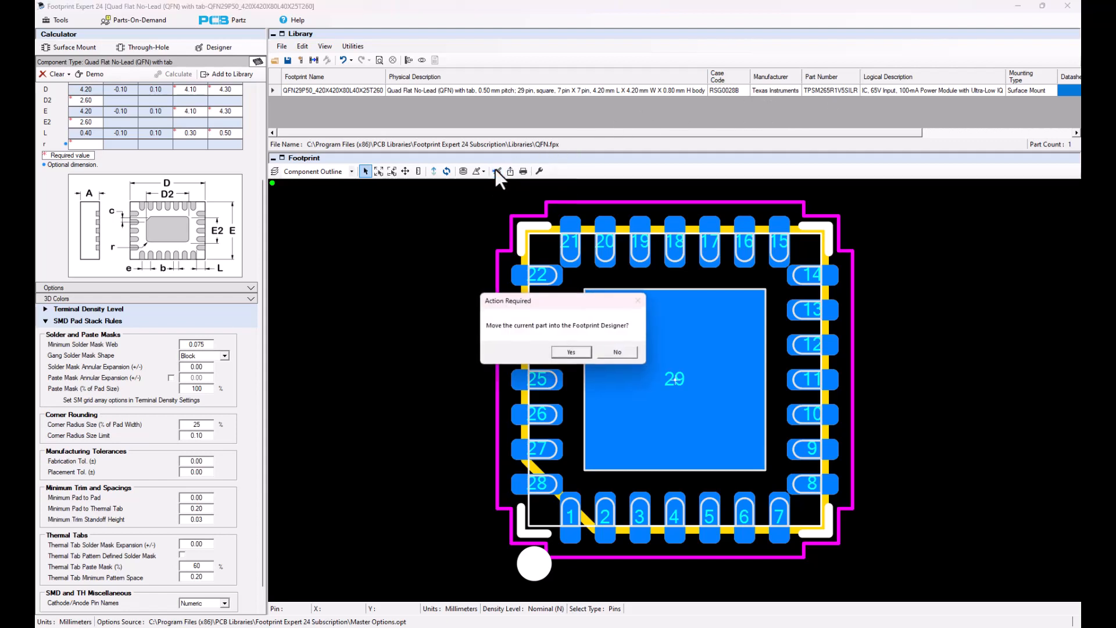
left_click(570, 351)
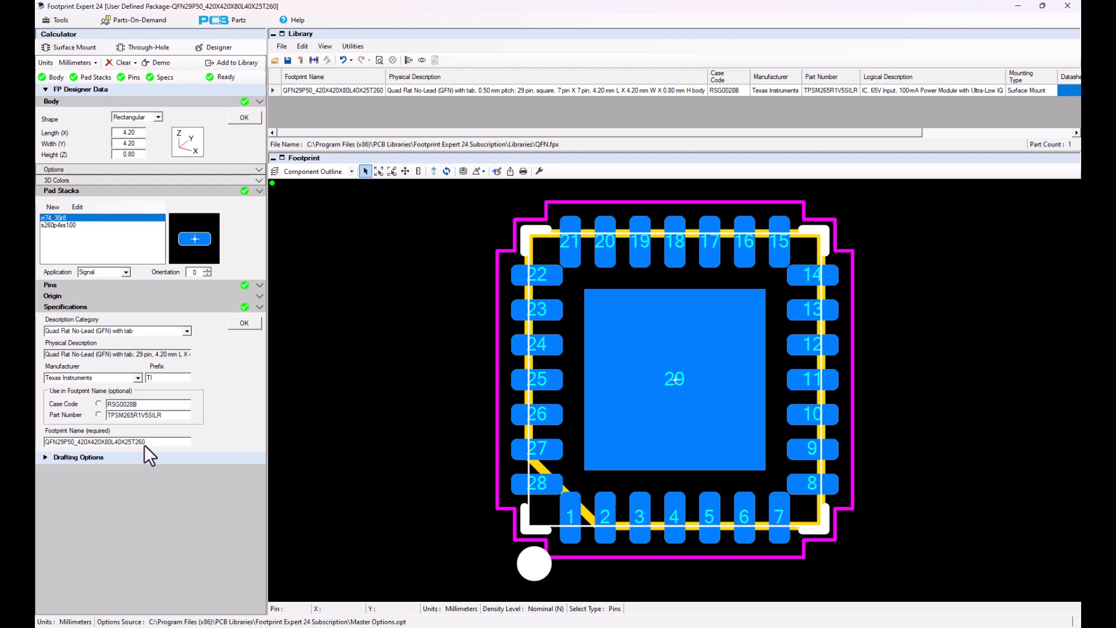
left_click(99, 404)
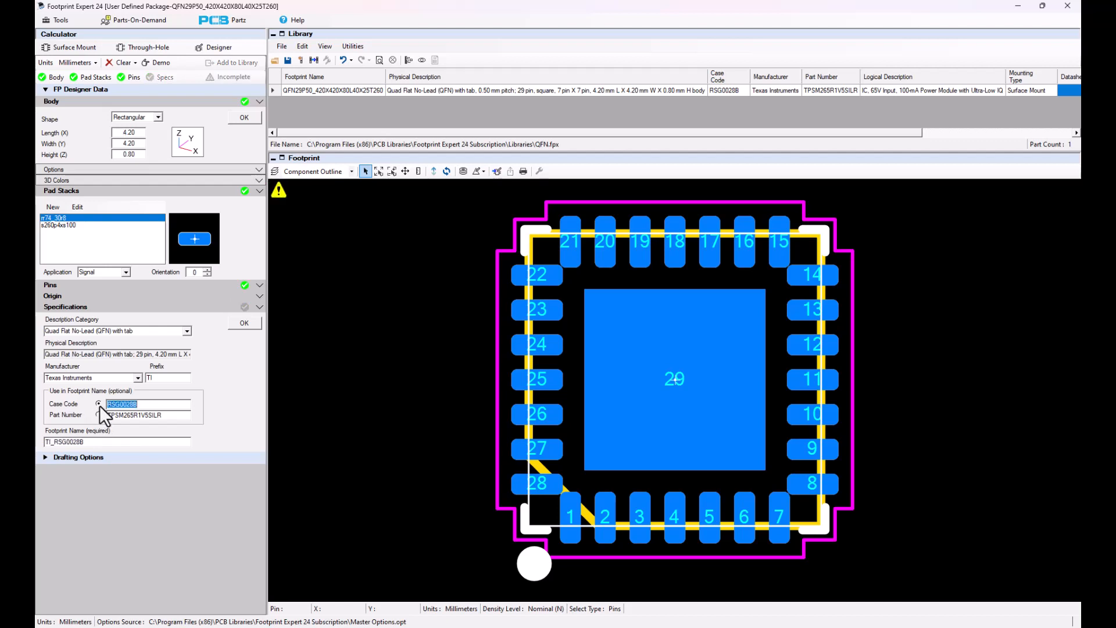
left_click(245, 323)
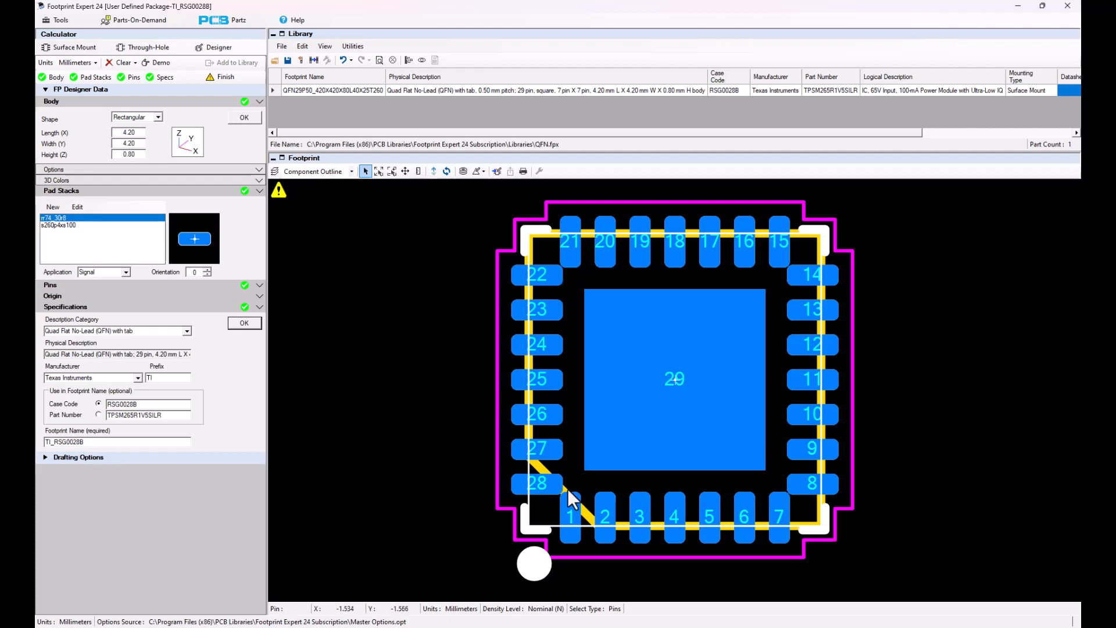
- Start a new rectangular surface-mount pad stack with a pad size of 0.74 by 0.30 mm
left_click(53, 207)
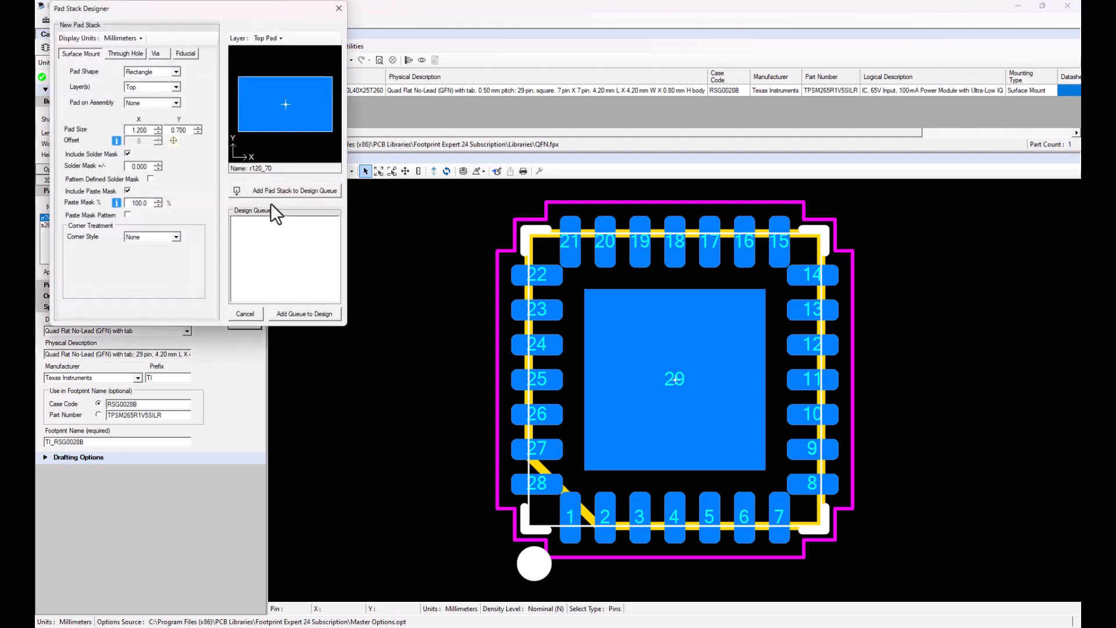
left_click_drag(225, 15, 503, 166)
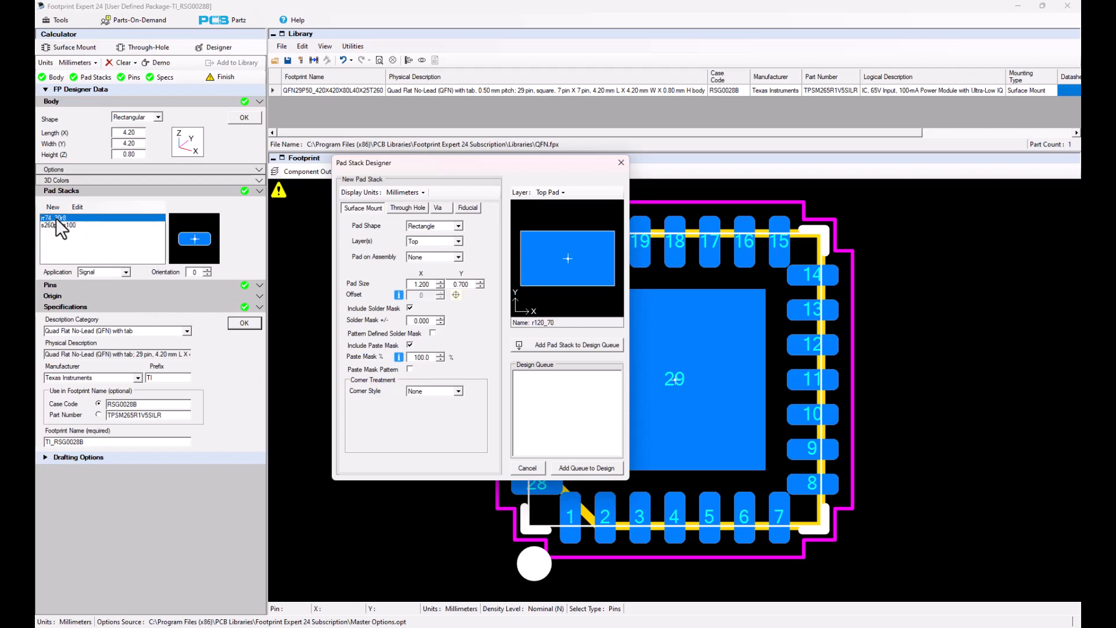
double_click(429, 284)
type(".74")
key("Tab")
type(".3")
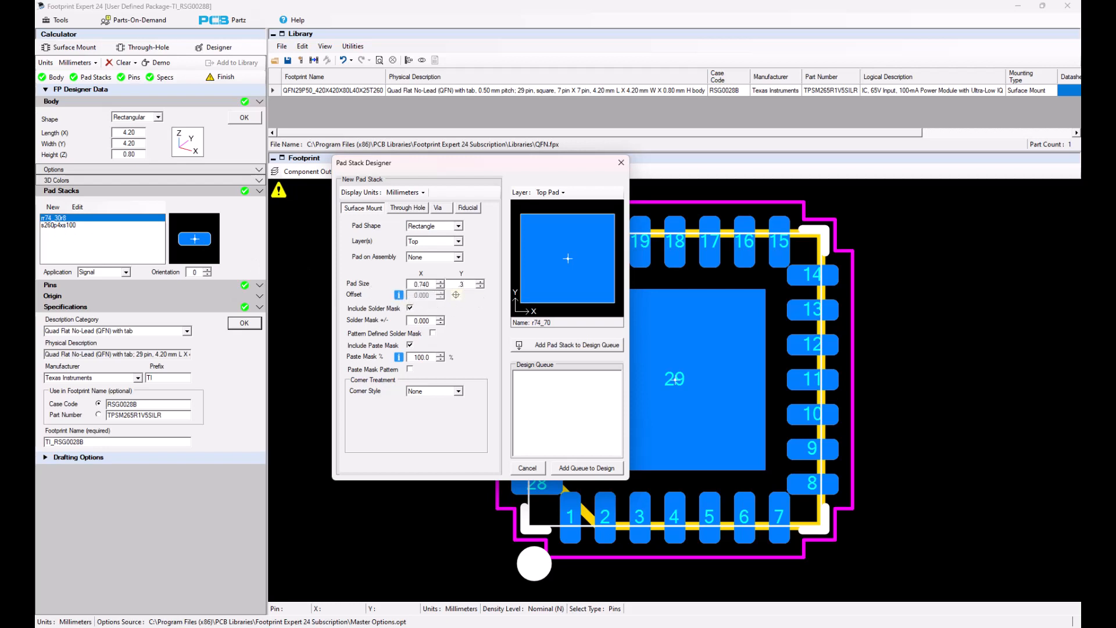
key("Tab")
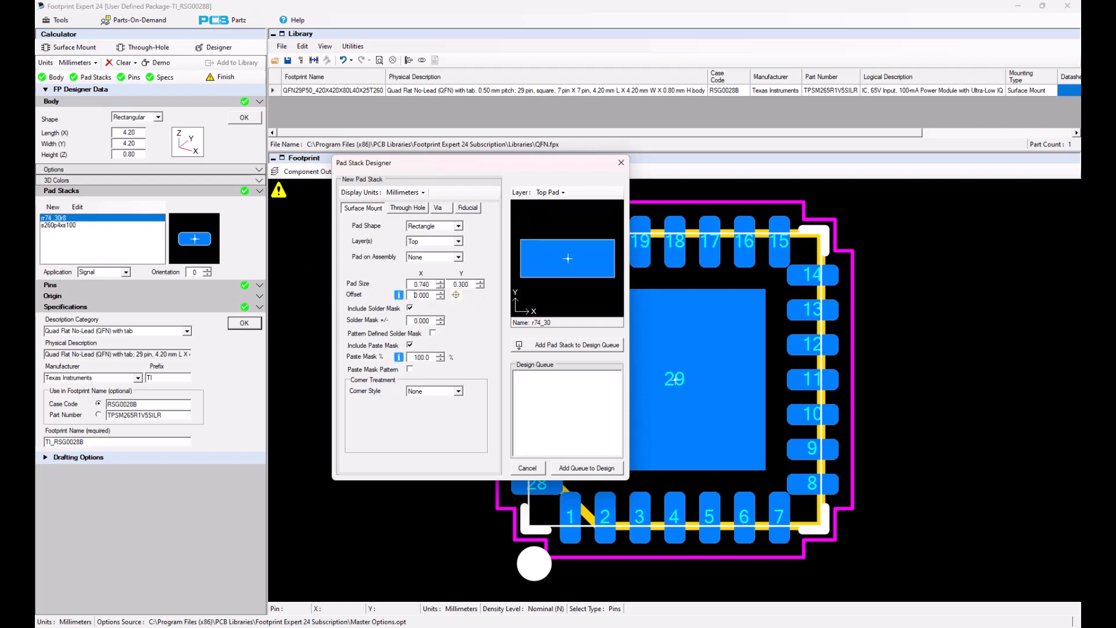
- Give the pad both radius and chamfer corners with a 0.15 mm lower-left chamfer, and add it to the design queue
left_click(459, 392)
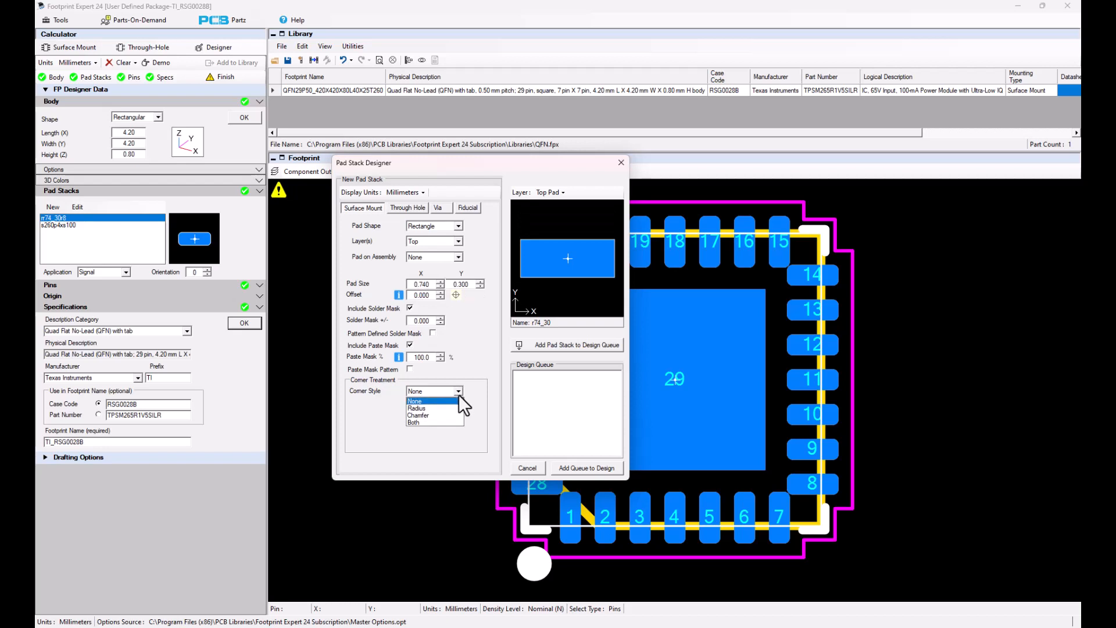
left_click(430, 422)
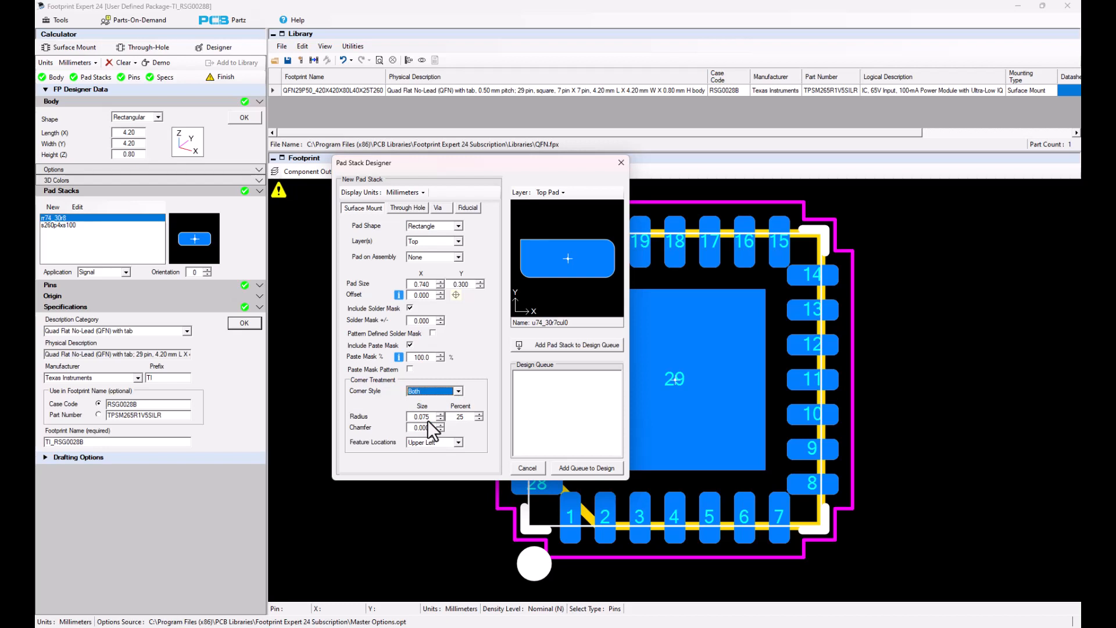
left_click(457, 442)
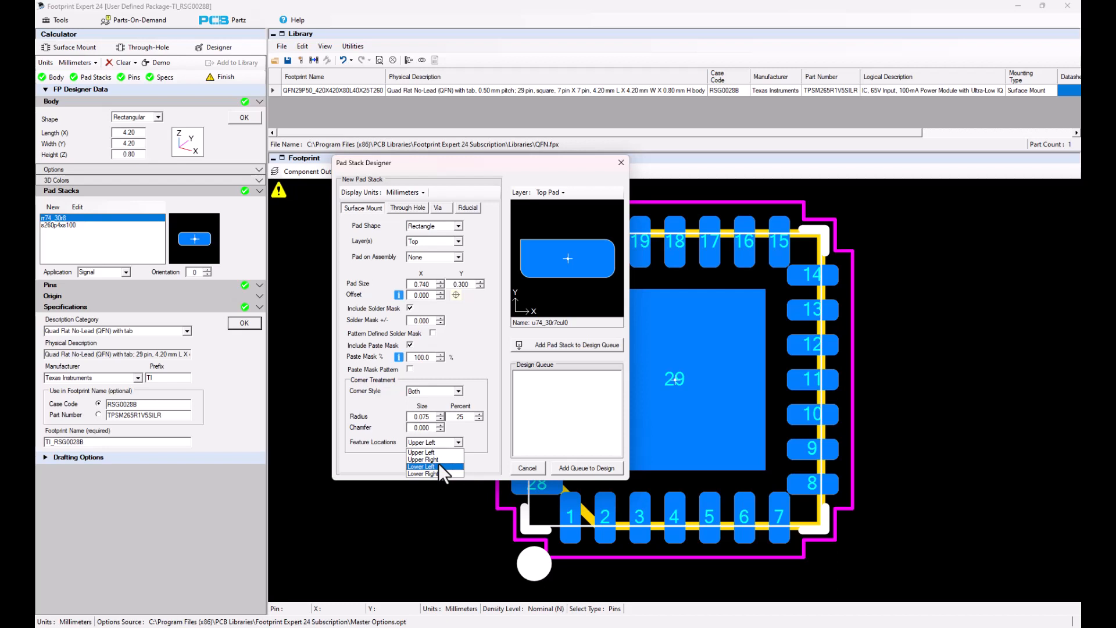
left_click(434, 466)
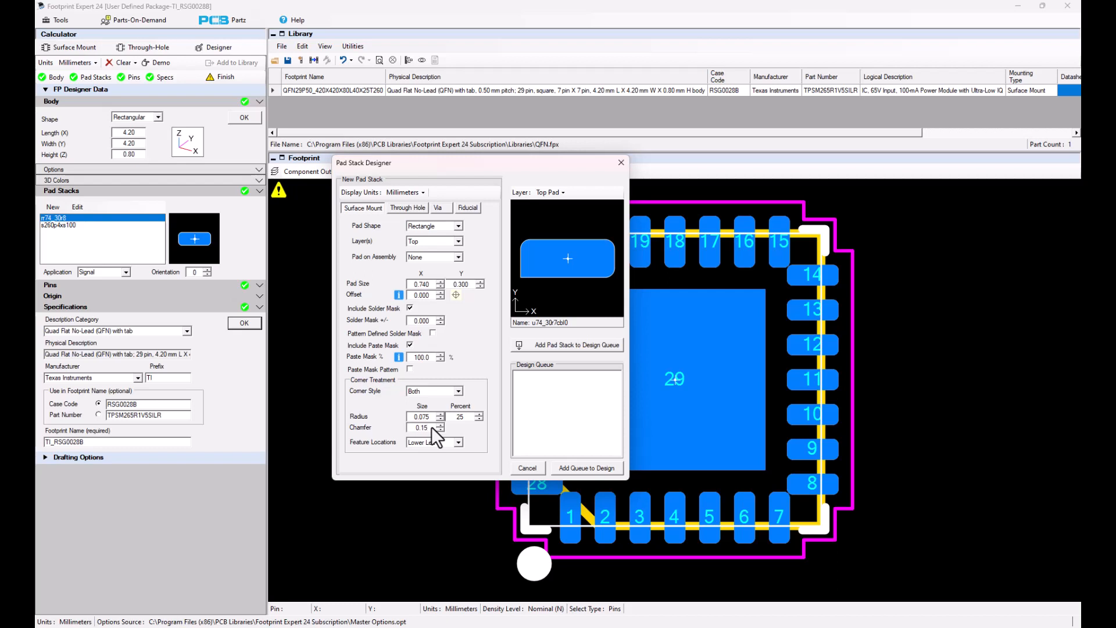
key("Tab")
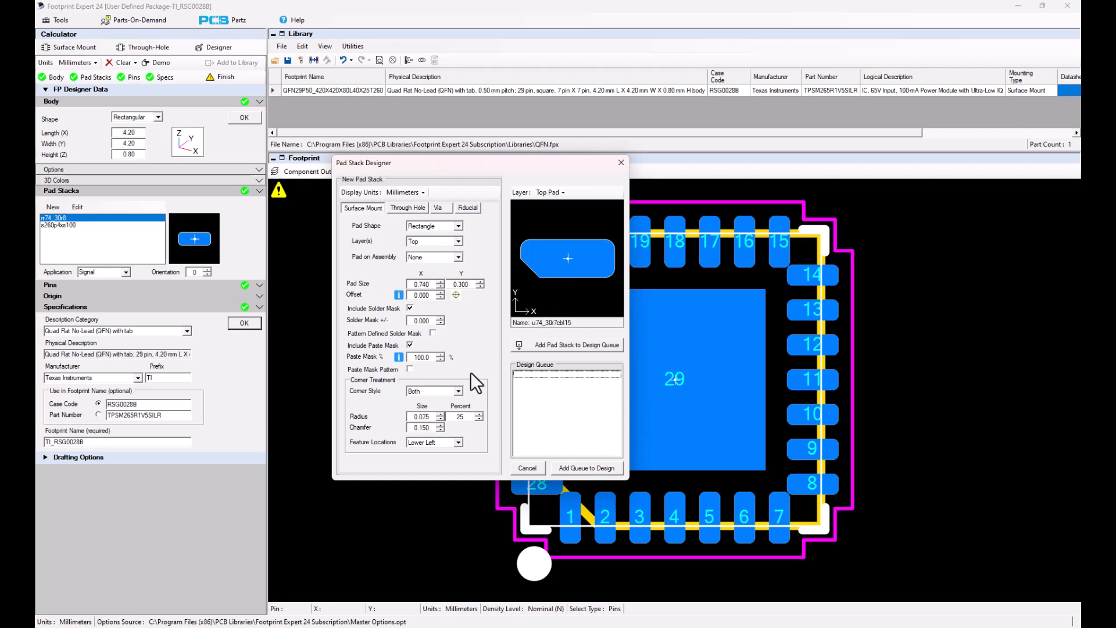
left_click(558, 344)
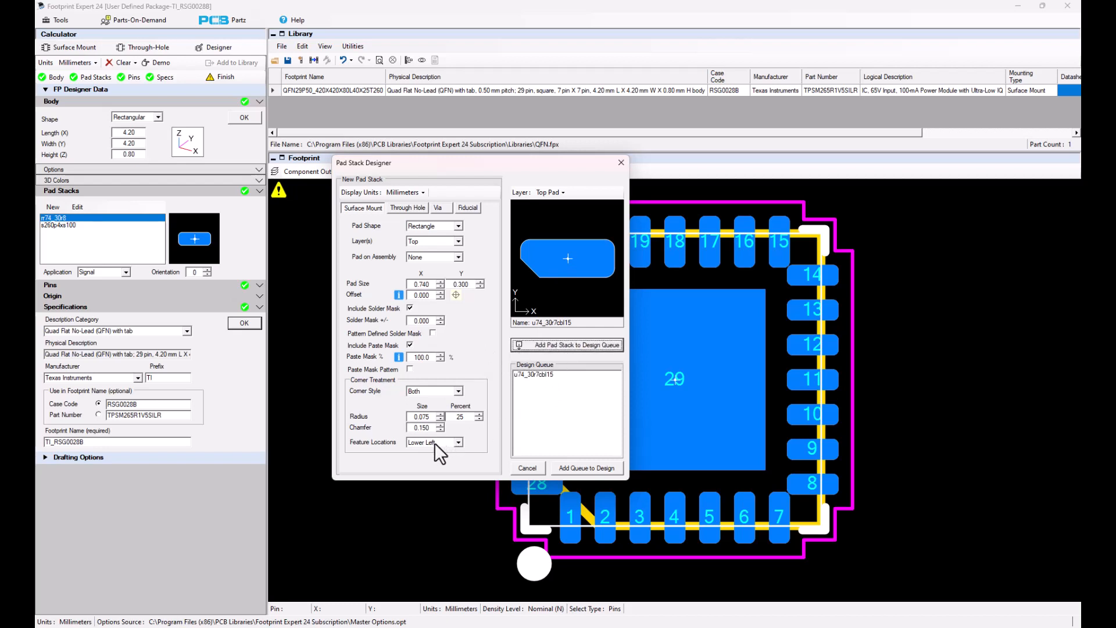
- Queue a second pad stack with the chamfer at the upper left, and add the queued pad stacks to the design
left_click(459, 443)
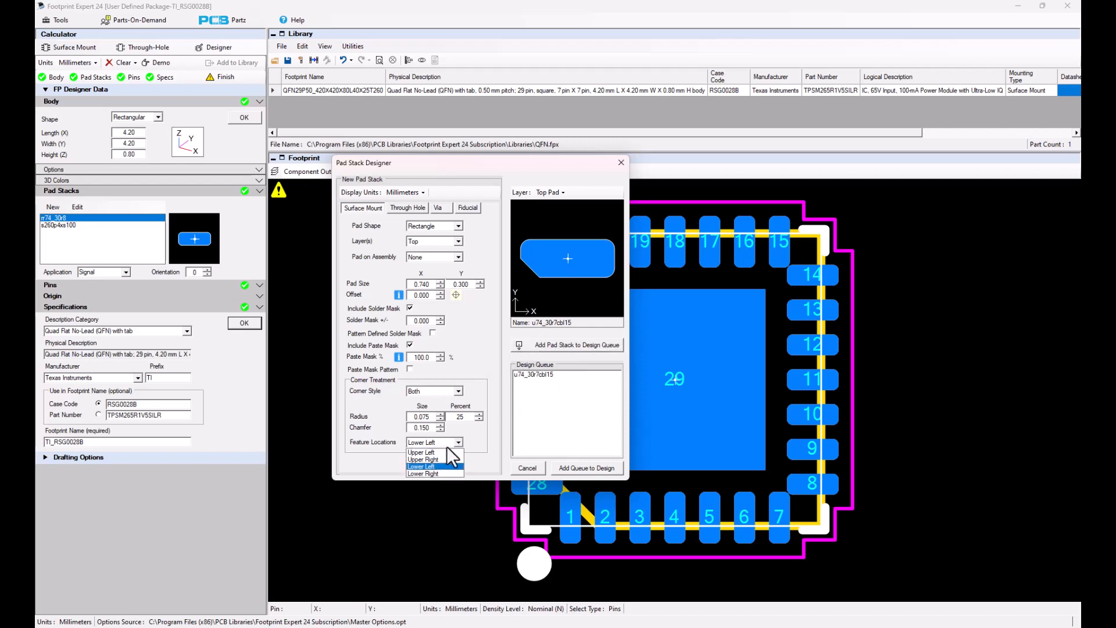
left_click(436, 453)
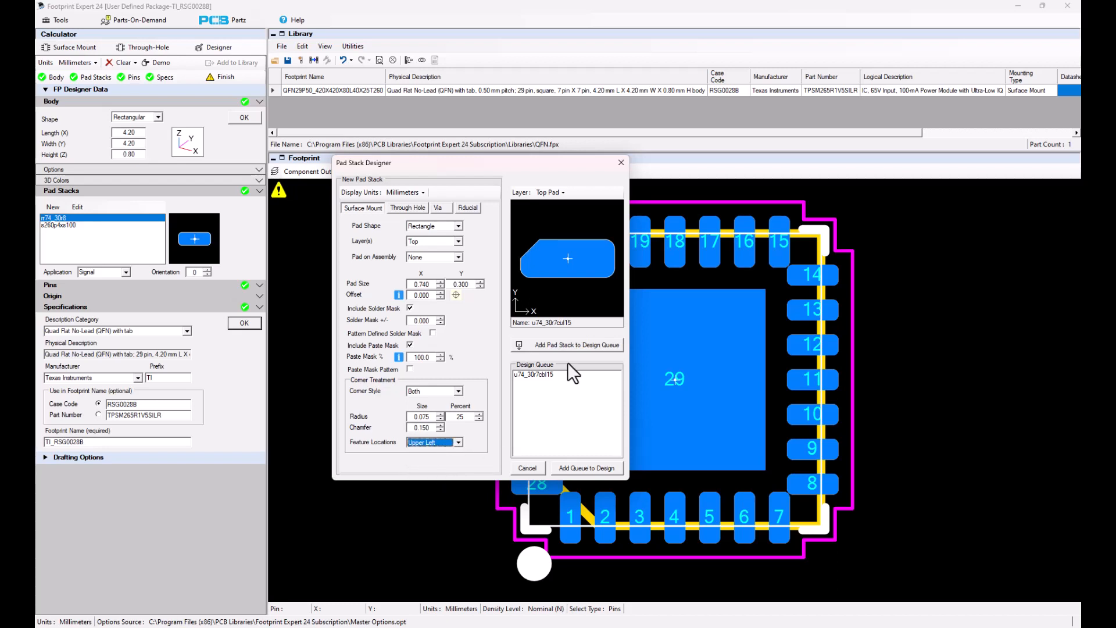
left_click(560, 346)
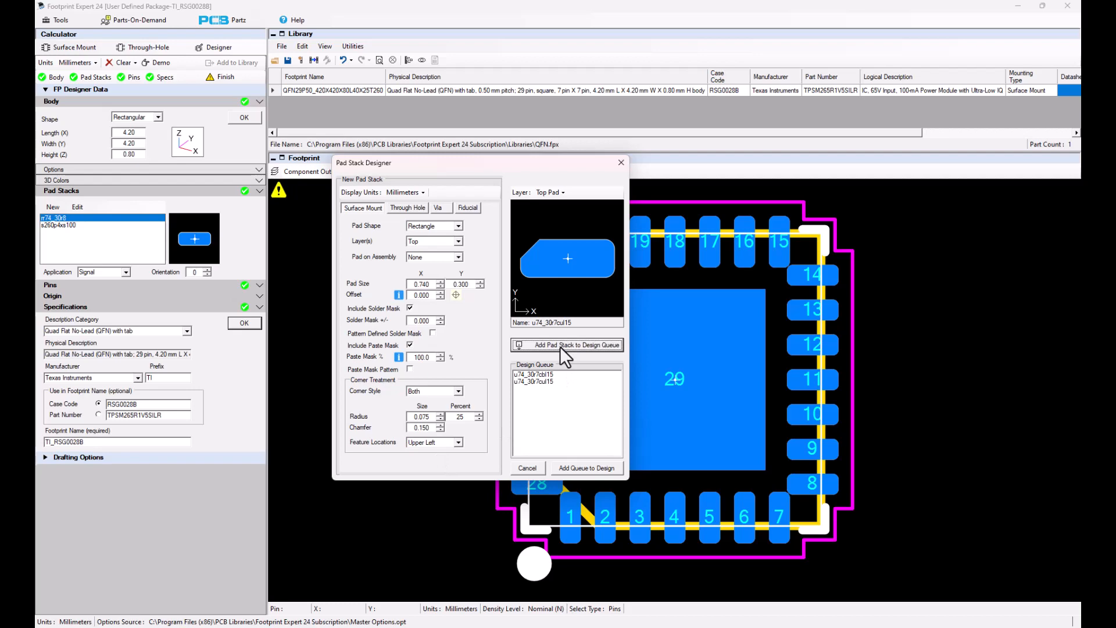
left_click(589, 467)
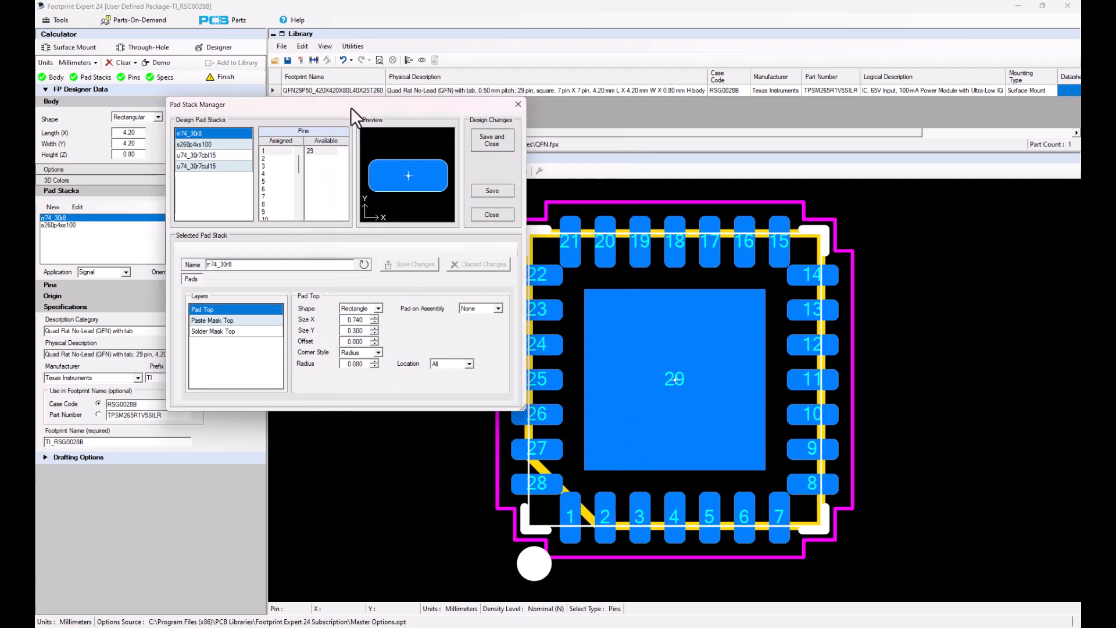
- Assign pins 1, 8, 15 and 22 to the pad stack with the lower-left chamfer
left_click_drag(351, 107, 511, 160)
left_click(361, 213)
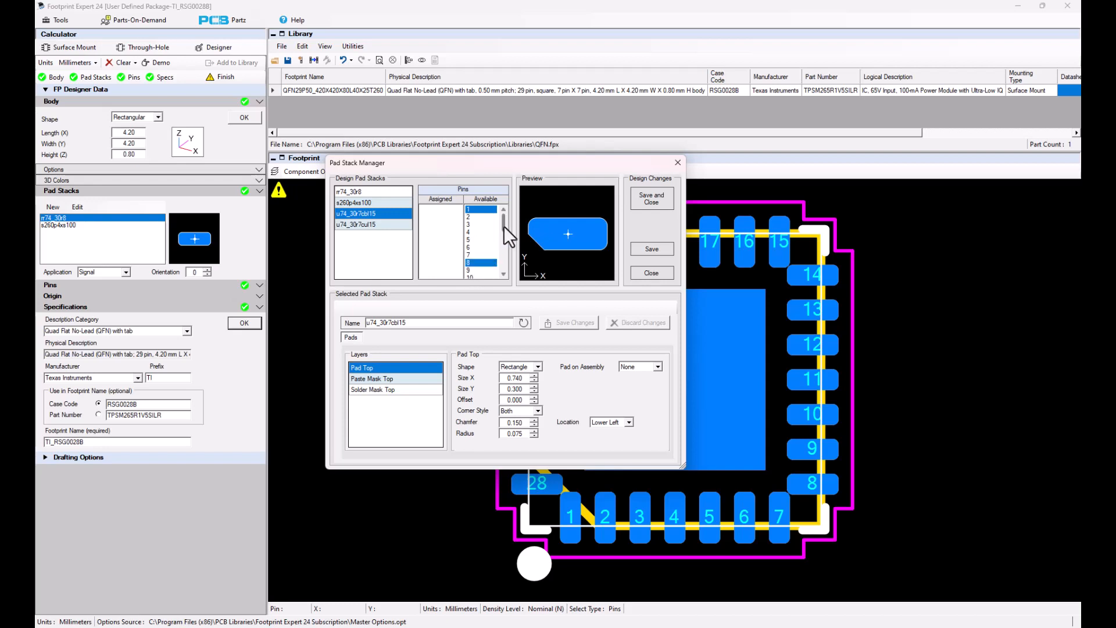
left_click_drag(503, 225, 503, 235)
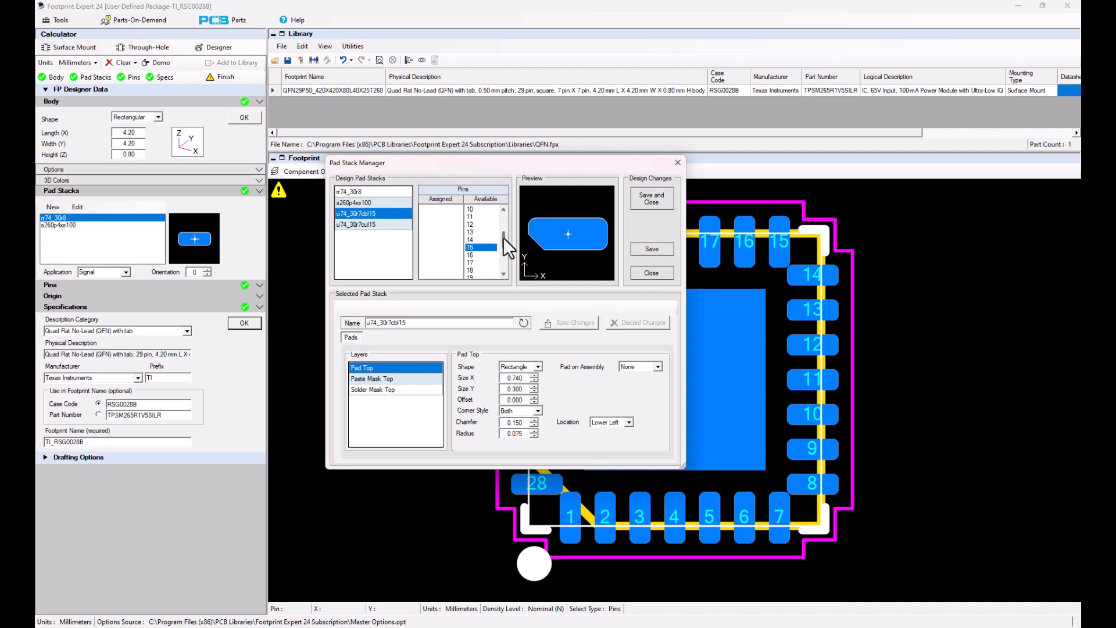
left_click_drag(503, 237, 504, 246)
left_click_drag(459, 166, 256, 163)
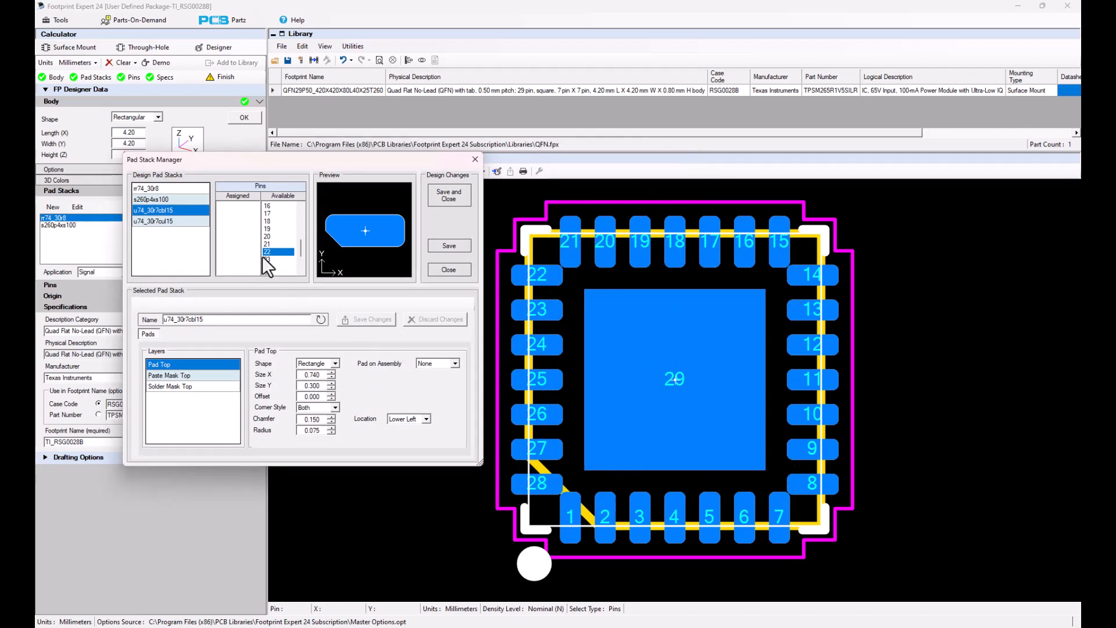
right_click(281, 251)
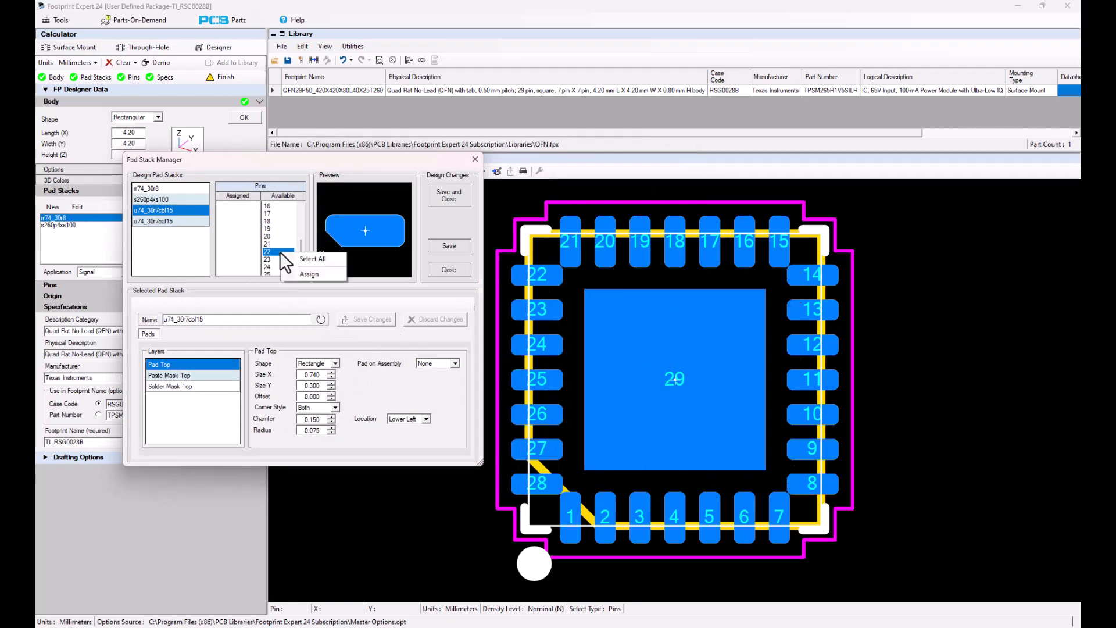
left_click(308, 273)
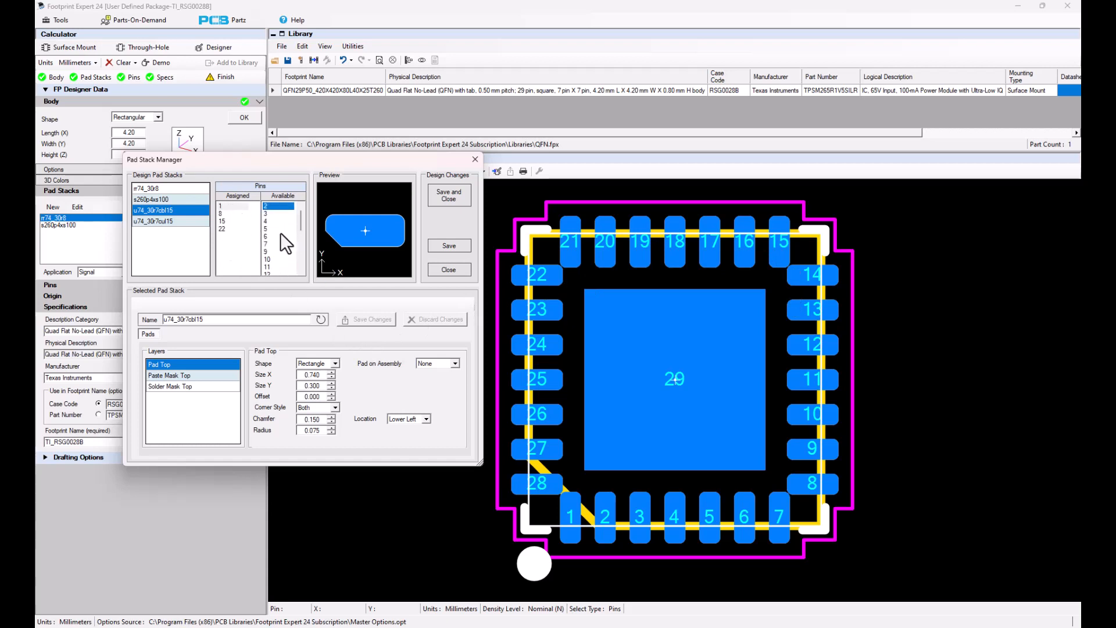
- Assign pins 7, 14, 21 and 28 to the pad stack with the upper-left chamfer
left_click(169, 221)
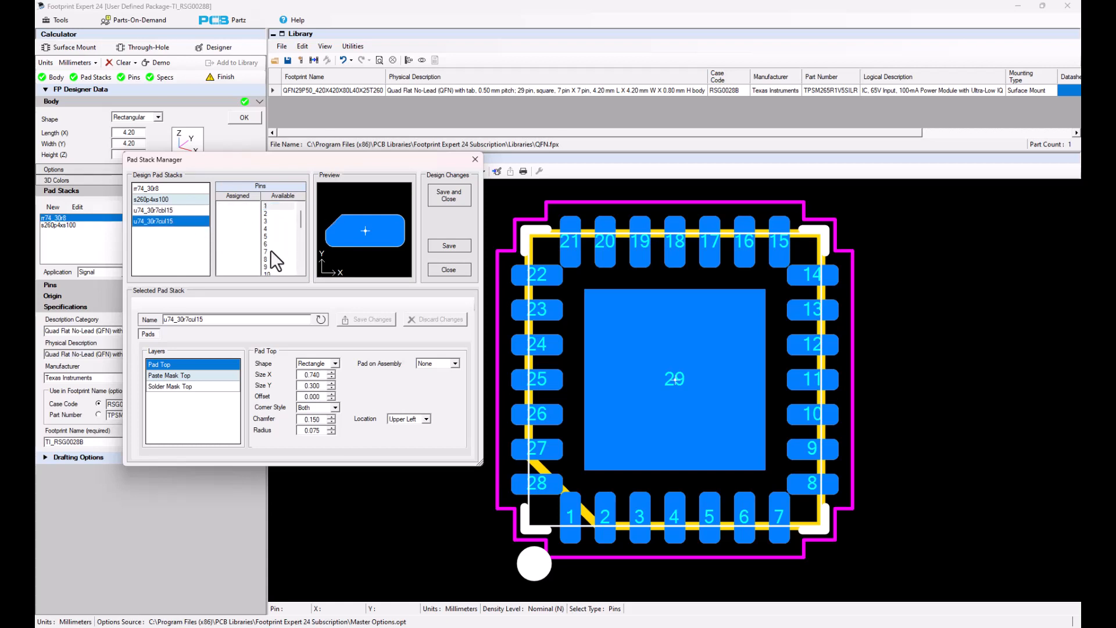
scroll(274, 254, "down", 3)
left_click_drag(300, 238, 295, 247)
left_click_drag(302, 246, 301, 261)
left_click(266, 260, "ctrl")
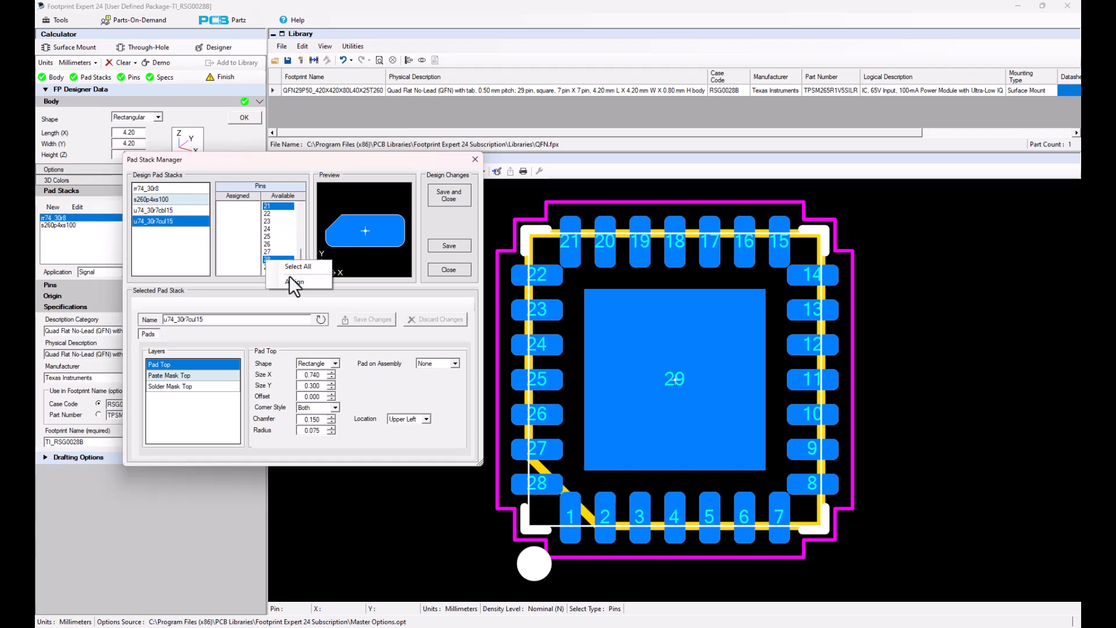
left_click(288, 278)
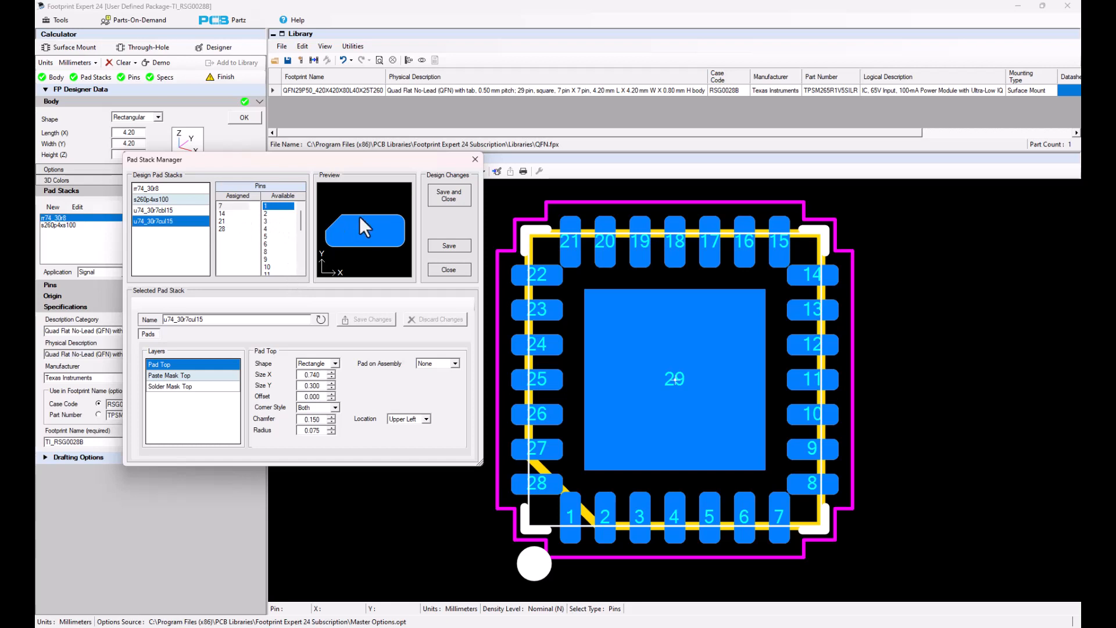
- Save the pad stack assignments and finish the footprint
left_click(450, 197)
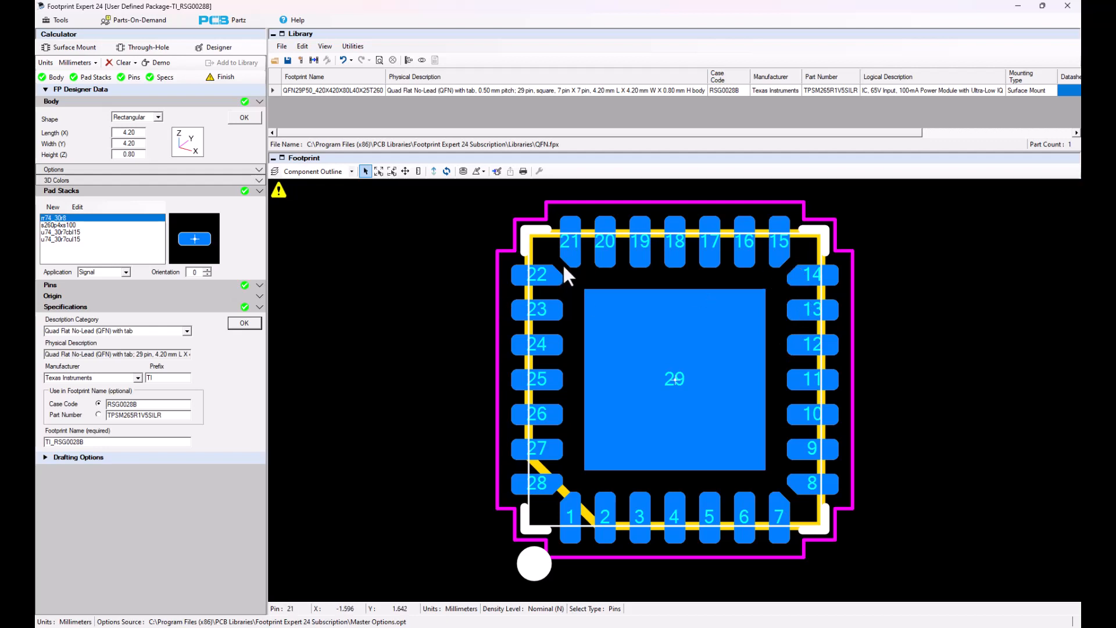
left_click(218, 76)
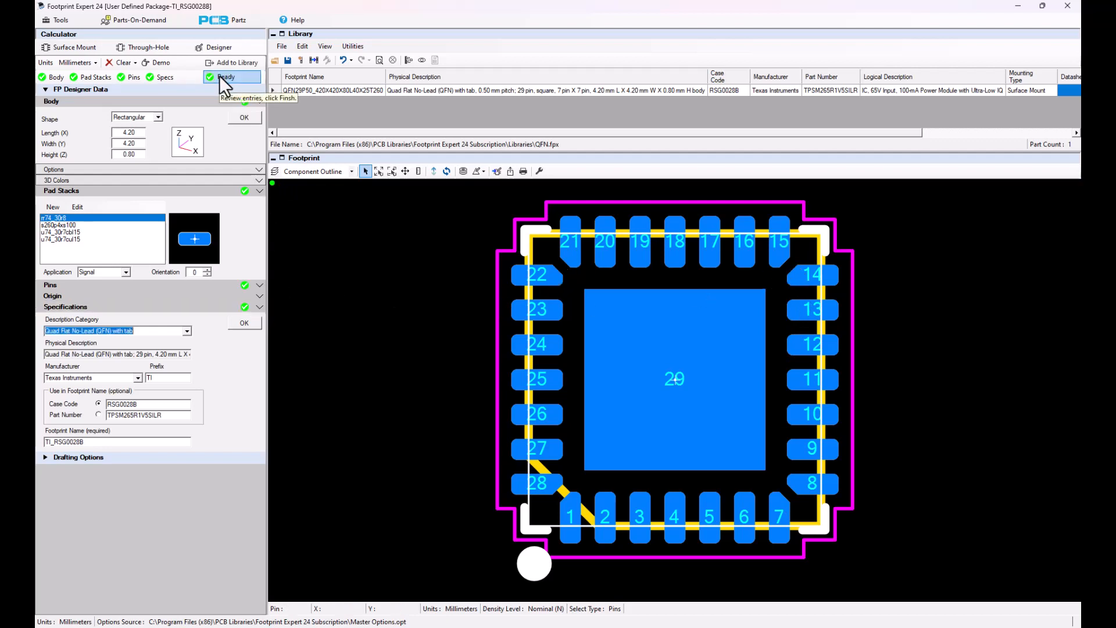
- Add the finished TI_RSG0028B footprint to the library and set the original QFN footprint's part number to "3D STEP Model"
left_click(235, 63)
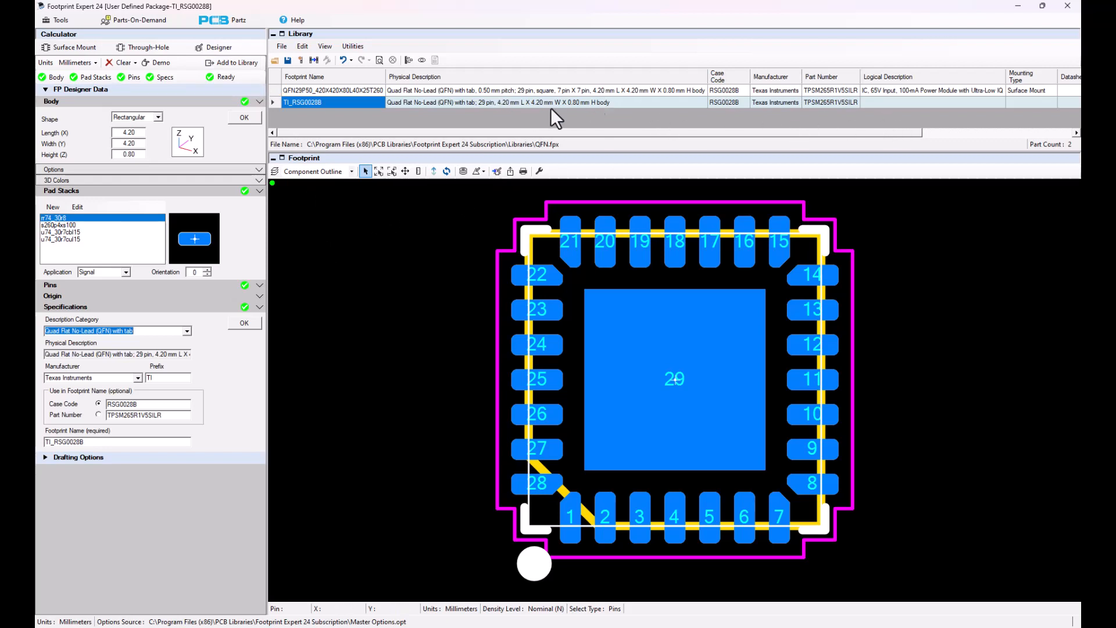
left_click(276, 89)
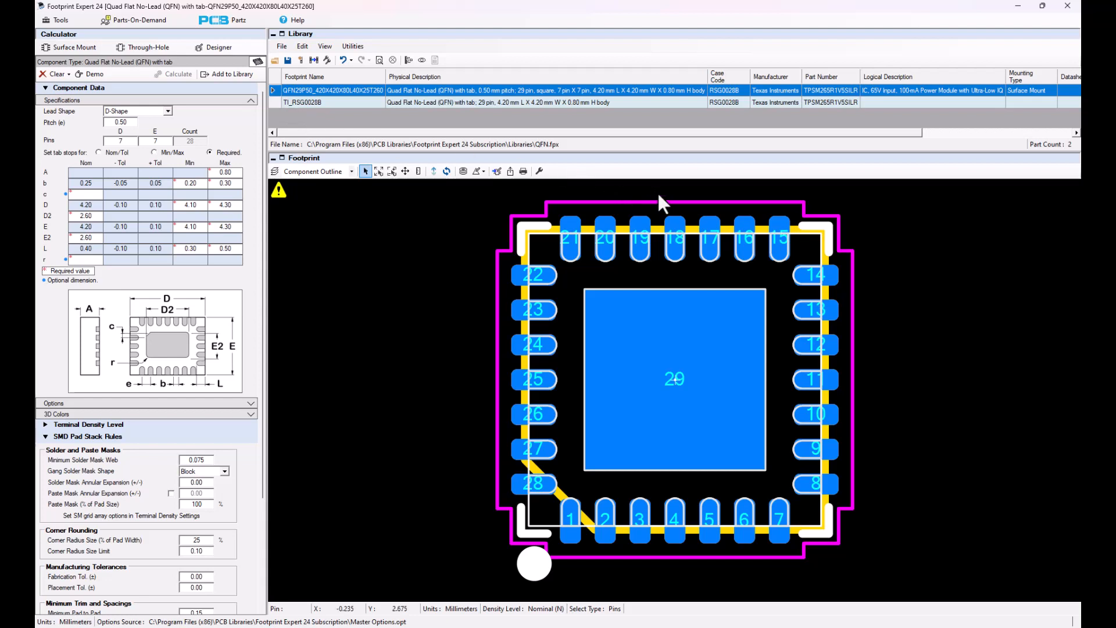
left_click(834, 92)
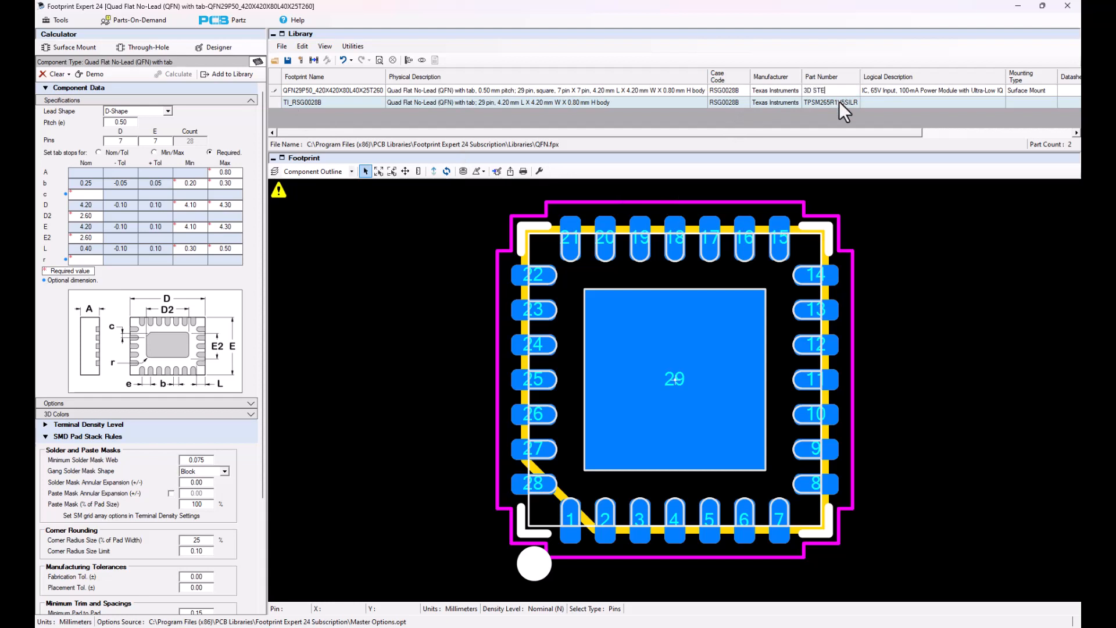
type("3D STEP Model")
- Copy the logical description of the original QFN footprint into the TI_RSG0028B library row
left_click(908, 87)
right_click(909, 87)
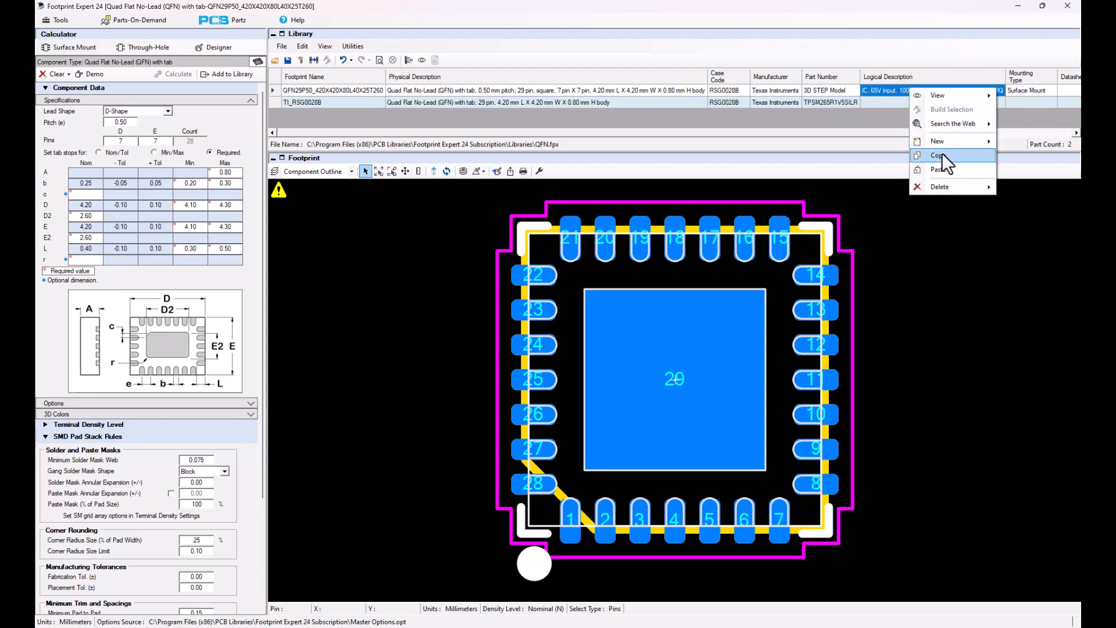
left_click(942, 152)
left_click(899, 102)
right_click(900, 103)
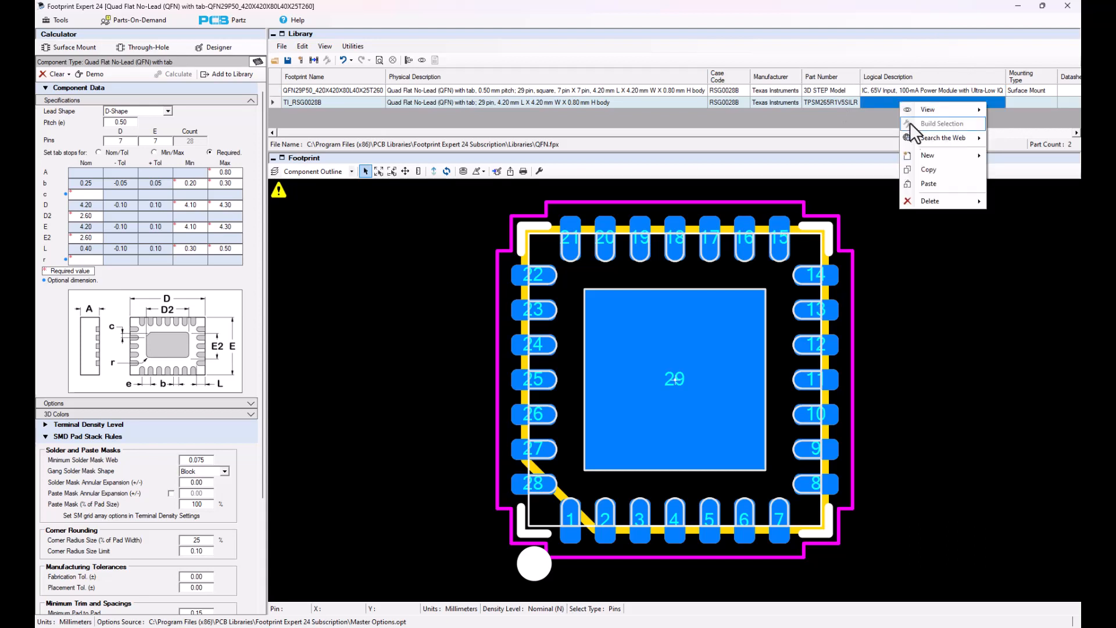
left_click(938, 184)
- Clear the logical description of the original QFN footprint and set the mounting type of TI_RSG0028B to Surface Mount
left_click(895, 90)
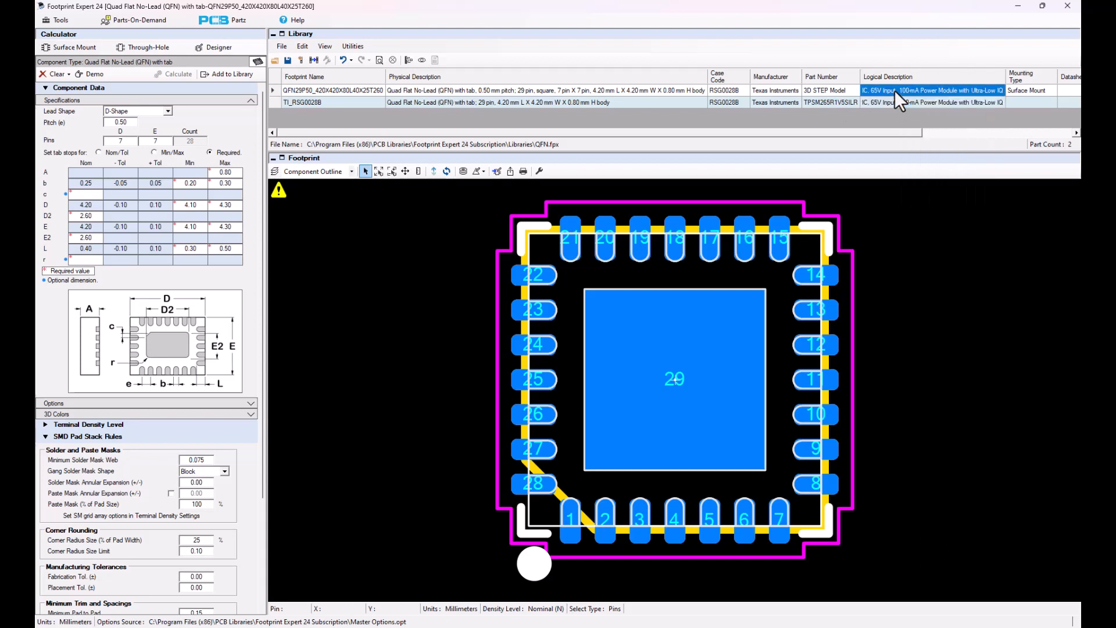
left_click(894, 89)
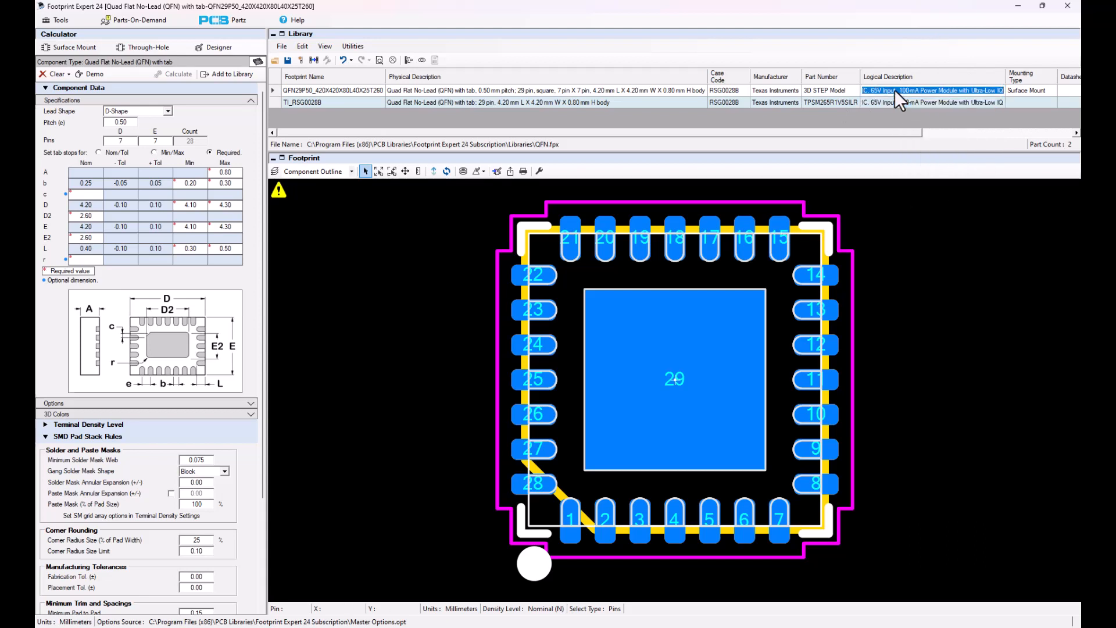
key("Delete")
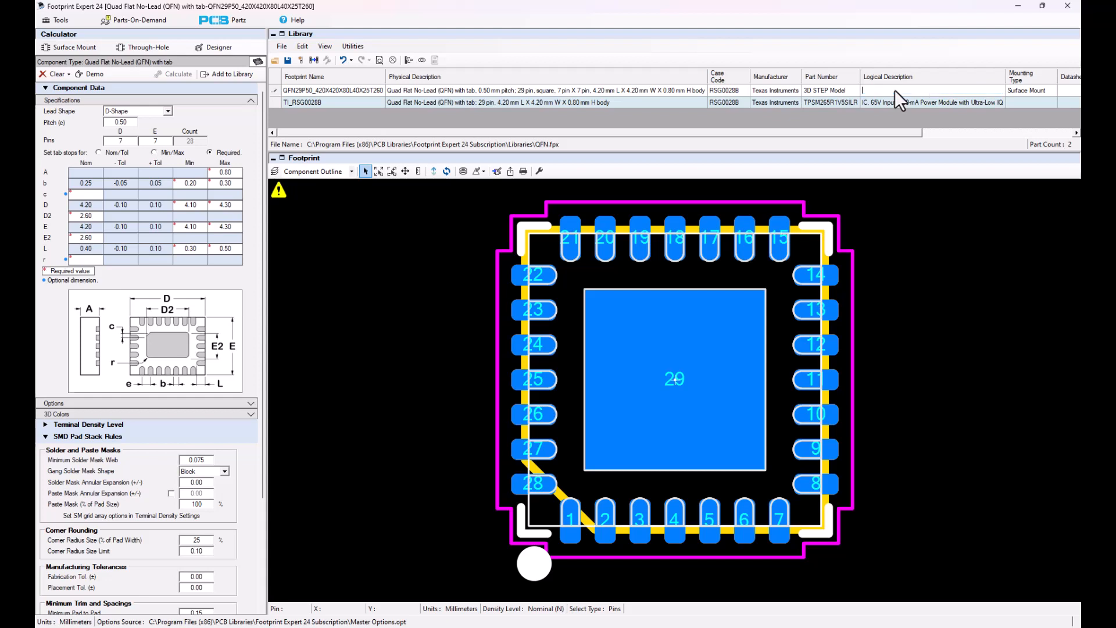
left_click(1018, 101)
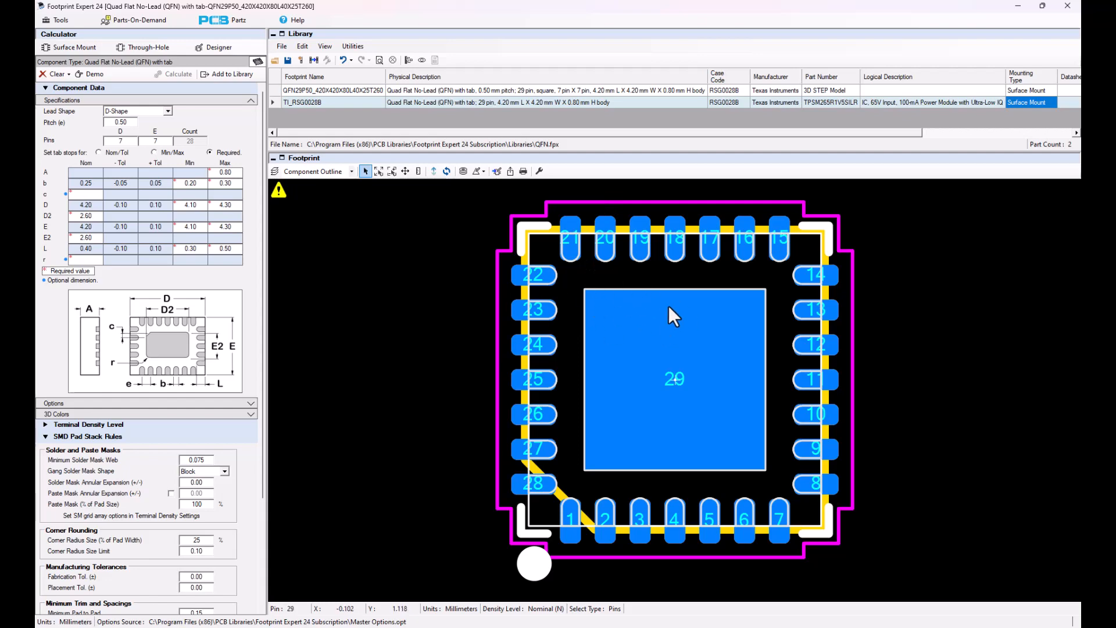
- Compare the pads of the two library footprints by loading TI_RSG0028B and reloading the original QFN footprint
scroll(669, 306, "down", 1)
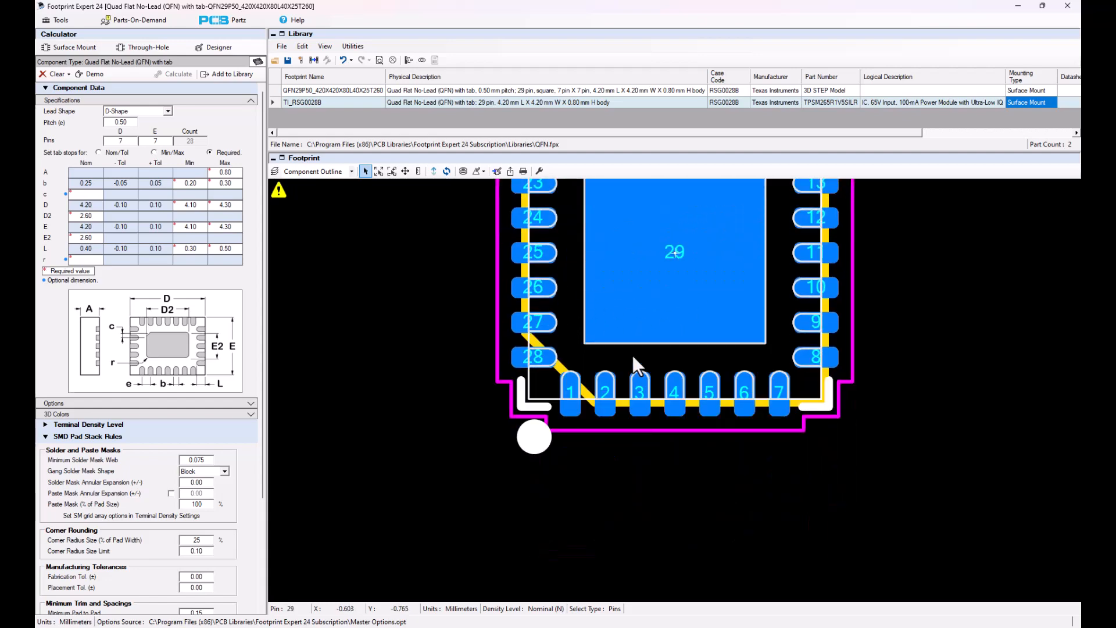
scroll(633, 355, "up", 1)
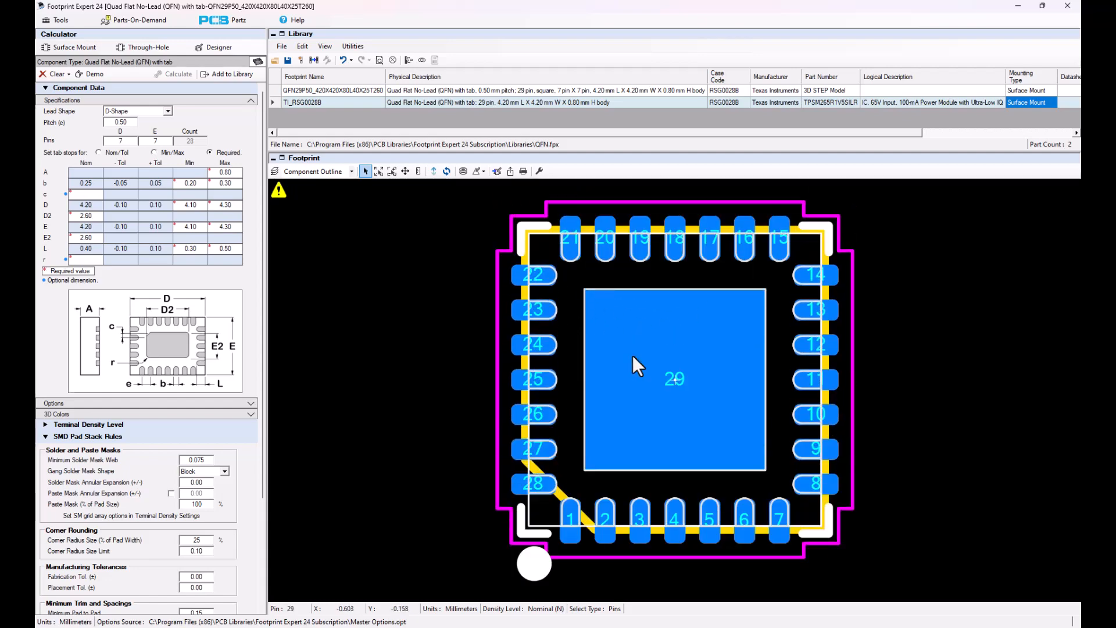
left_click(274, 103)
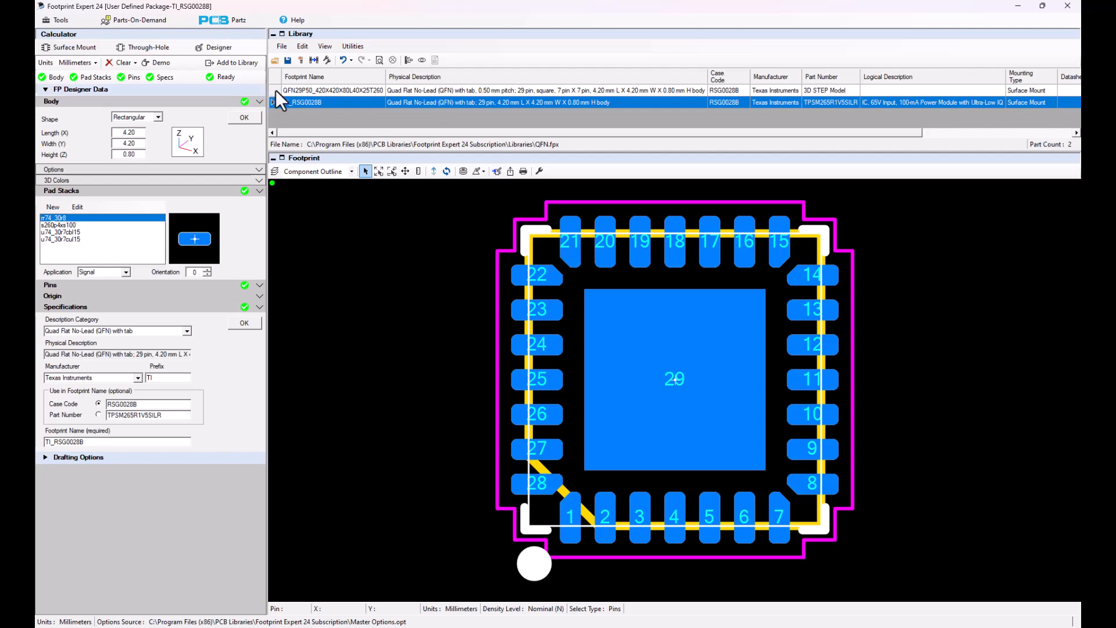
left_click(276, 91)
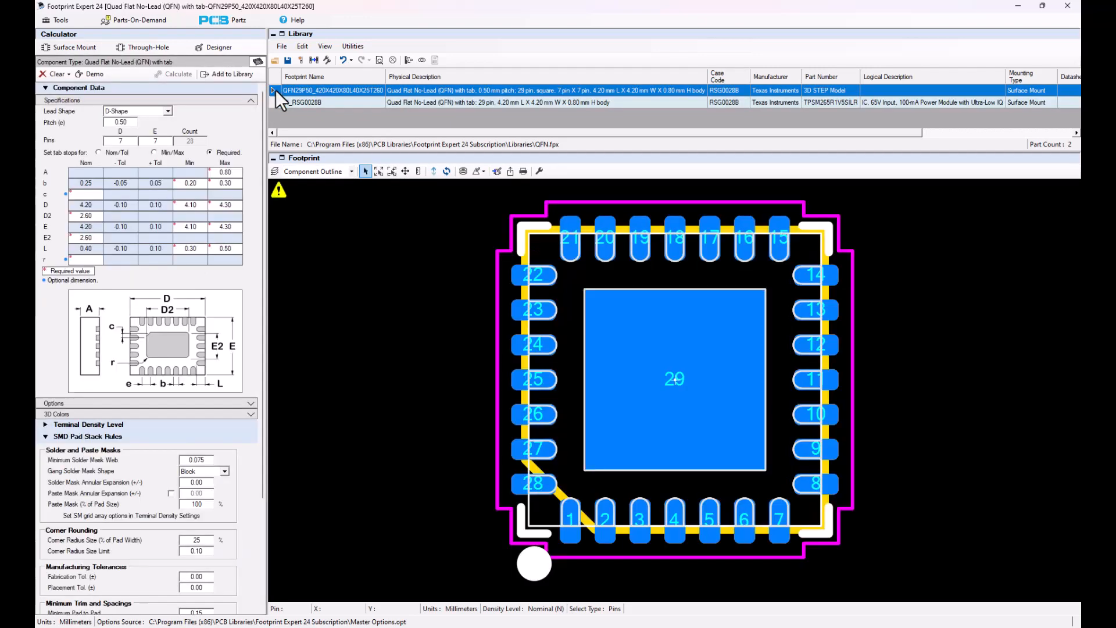